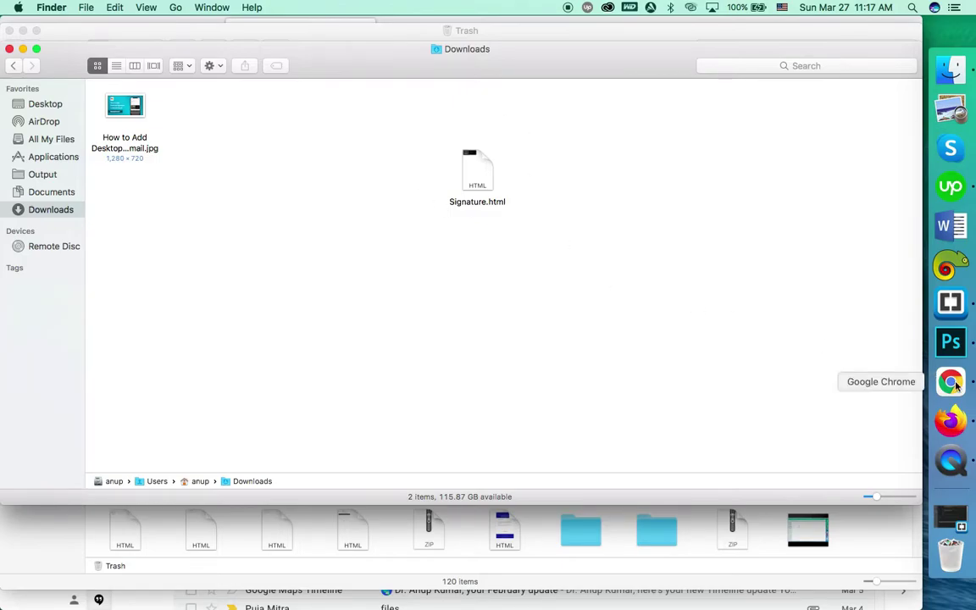
Open Signature.html from the Downloads folder in the browser and copy the entire signature
{"action": "double_click", "coordinate": [480, 188]}
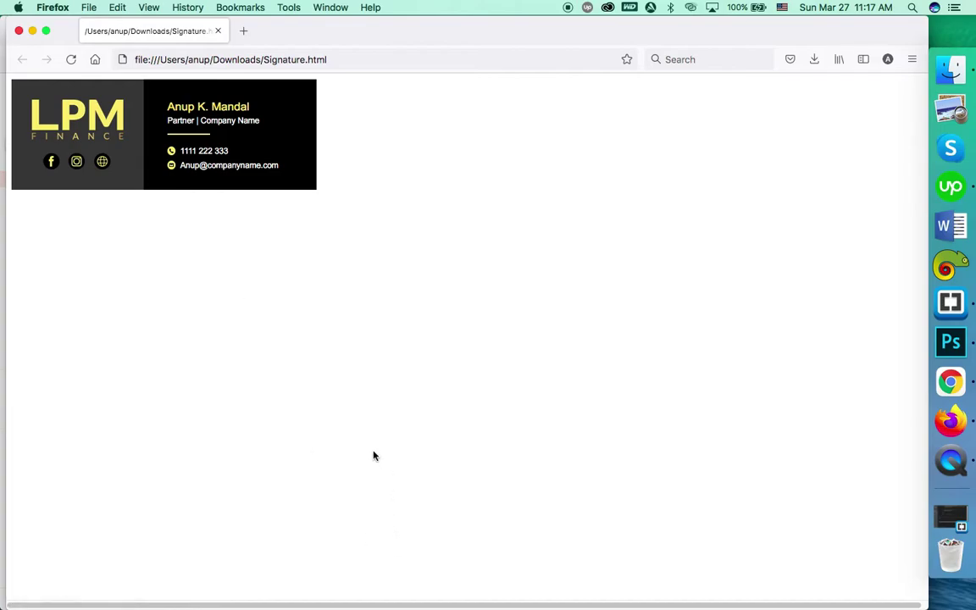
{"action": "left_click", "coordinate": [74, 60]}
{"action": "key", "text": "super+a"}
{"action": "key", "text": "super+c"}
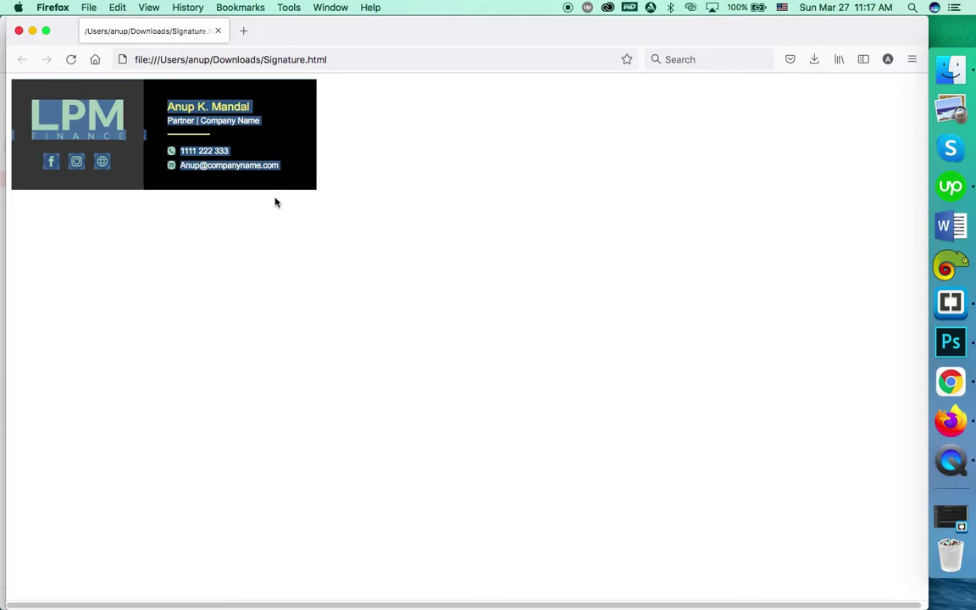
{"action": "left_click", "coordinate": [327, 251]}
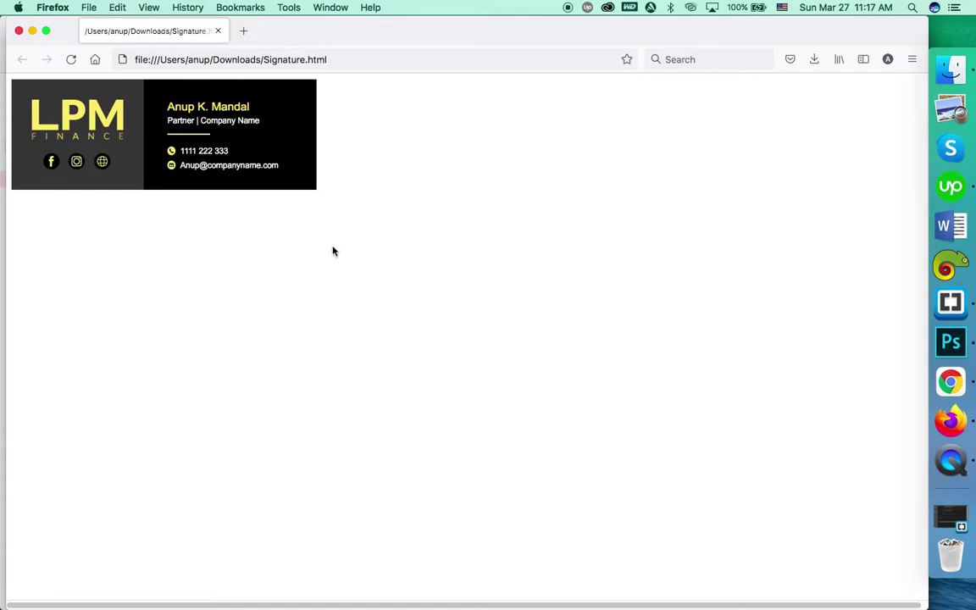
{"action": "left_click", "coordinate": [683, 58]}
{"action": "type", "text": "C"}
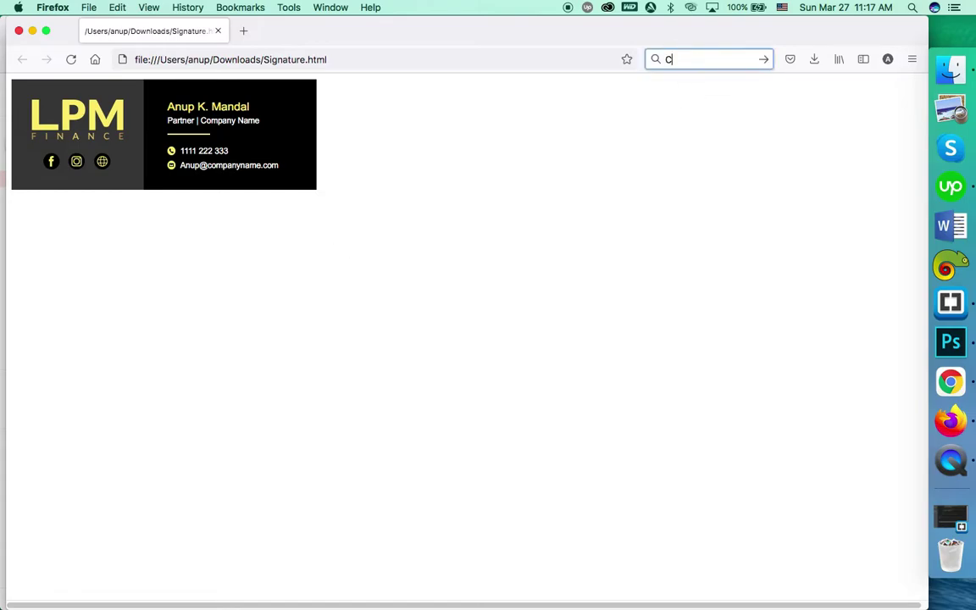
{"action": "type", "text": "md + A"}
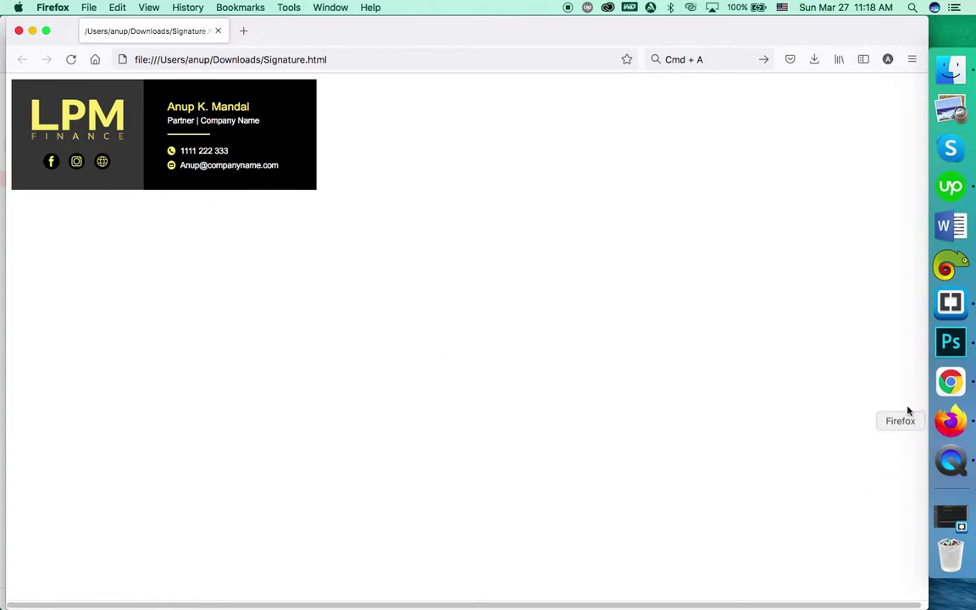
Close the signature preview window and open the full Gmail settings
{"action": "left_click", "coordinate": [19, 30]}
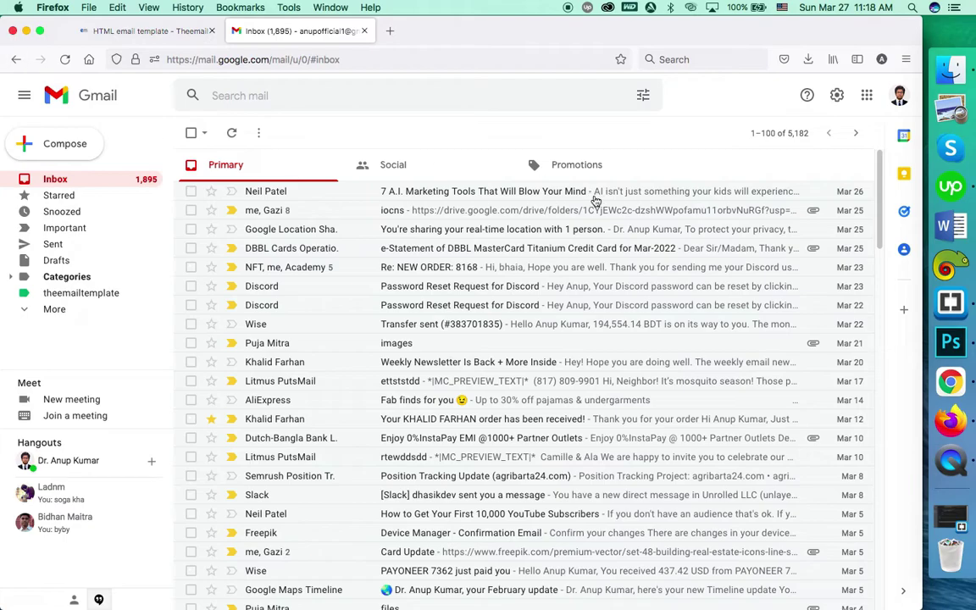
{"action": "left_click", "coordinate": [837, 98]}
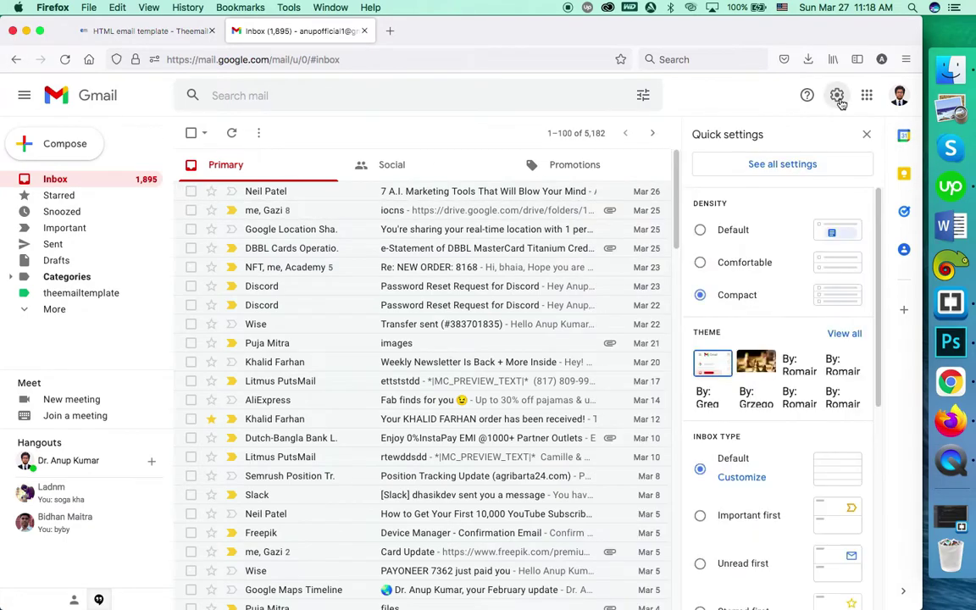
{"action": "left_click", "coordinate": [787, 162]}
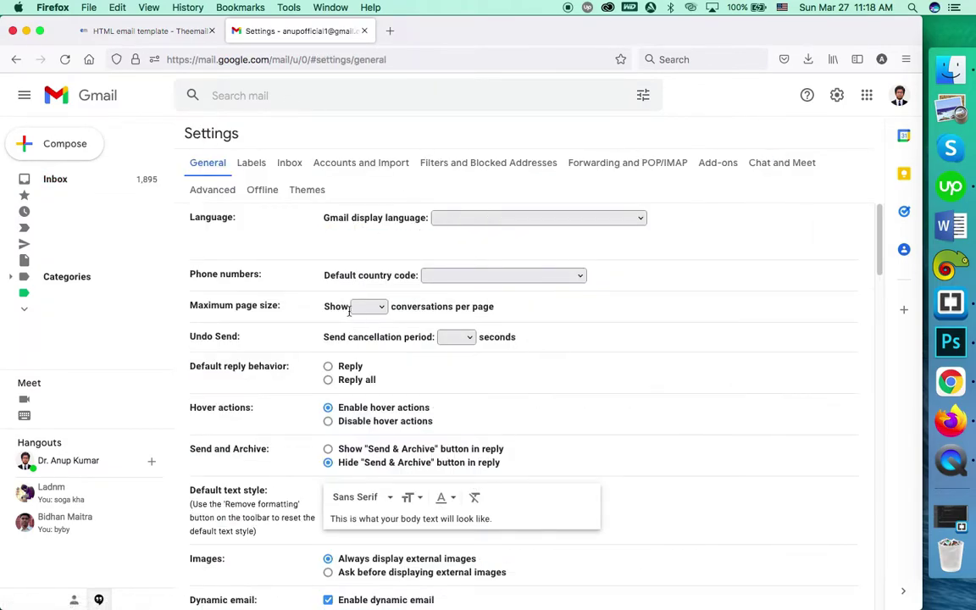
Delete the existing "New test" signature from the Signature section of the General settings
{"action": "scroll", "coordinate": [348, 311], "scroll_direction": "down", "scroll_amount": 10}
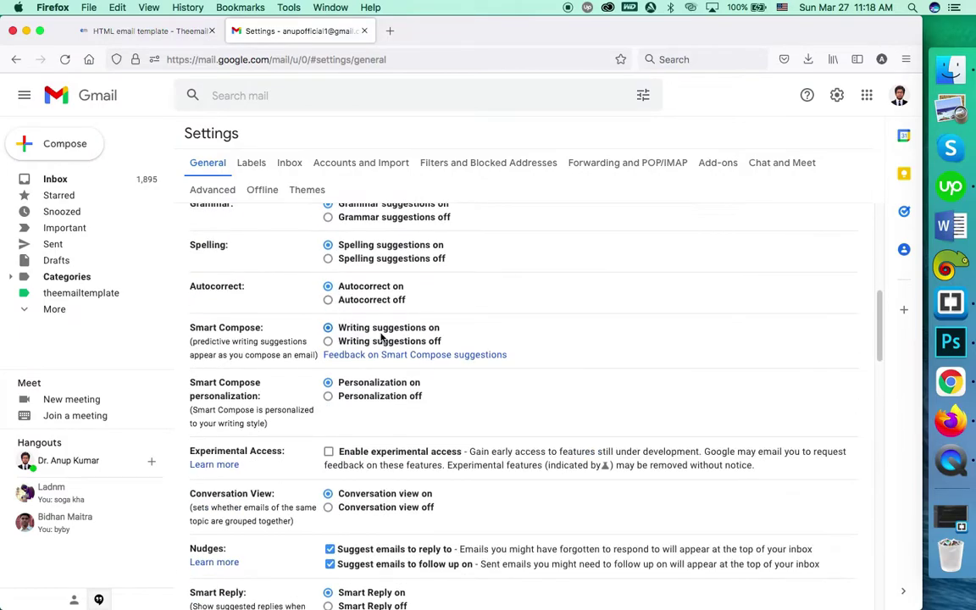
{"action": "scroll", "coordinate": [382, 337], "scroll_direction": "down", "scroll_amount": 15}
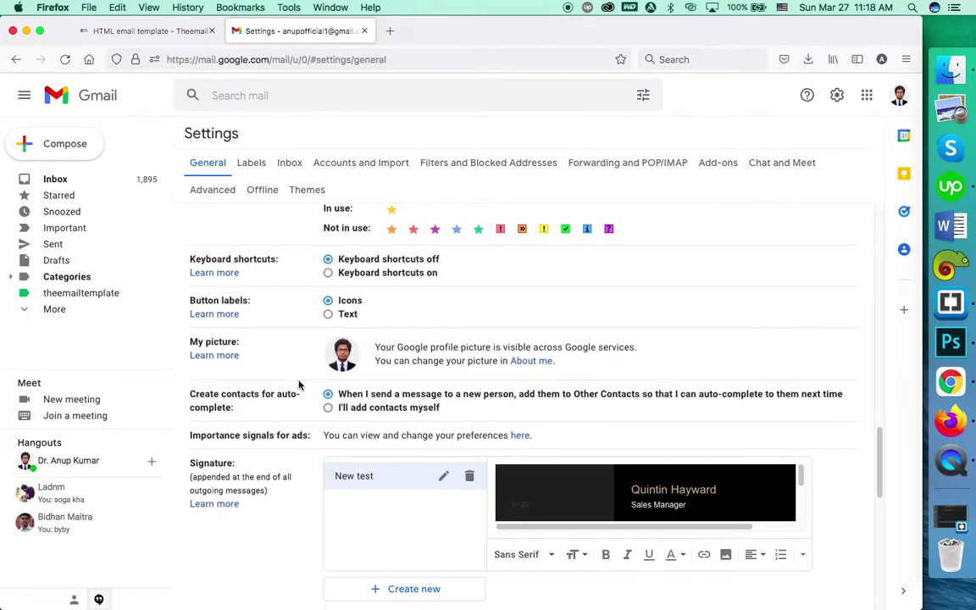
{"action": "scroll", "coordinate": [298, 386], "scroll_direction": "down", "scroll_amount": 4}
{"action": "left_click", "coordinate": [469, 306]}
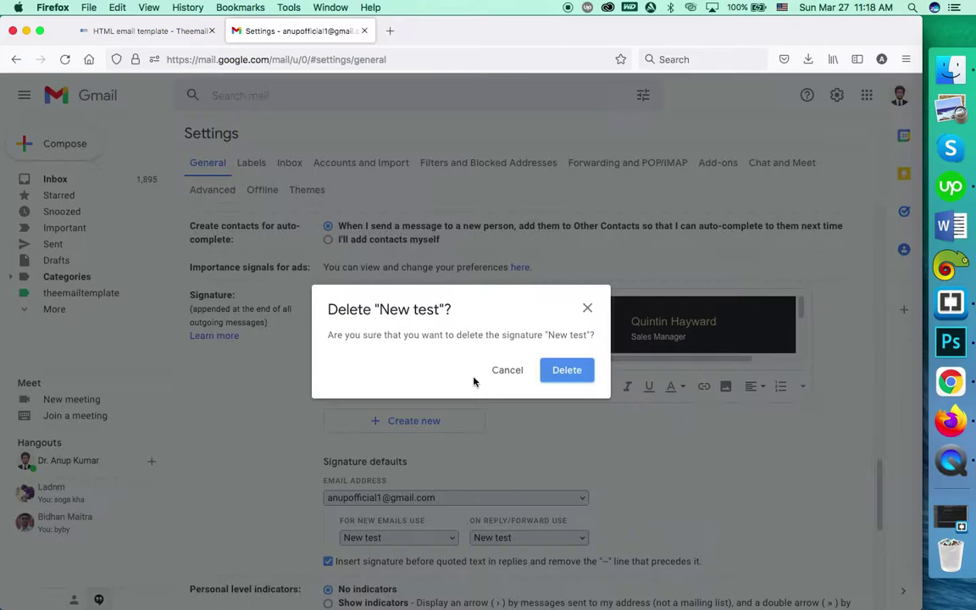
{"action": "left_click", "coordinate": [547, 370]}
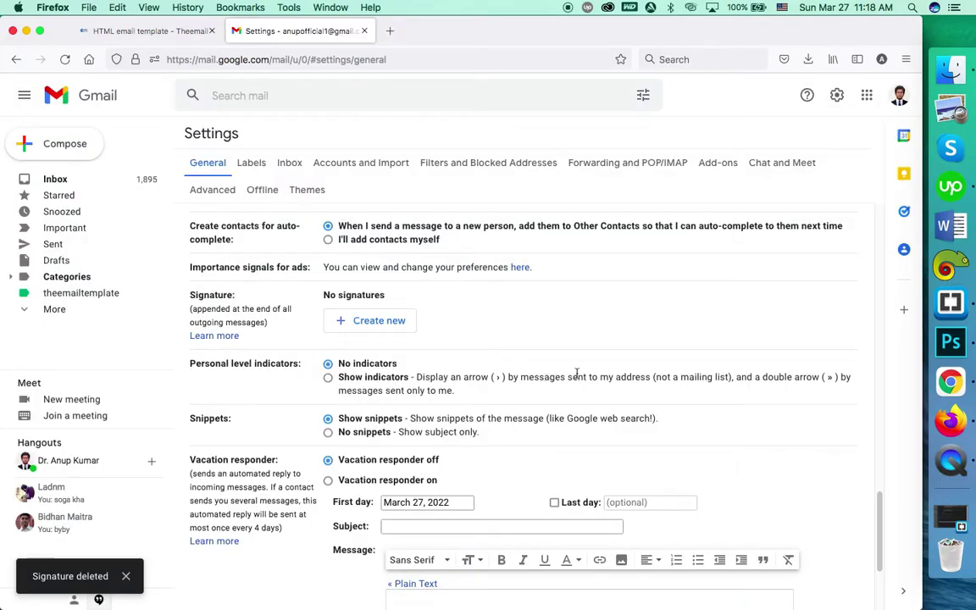
Create a new signature named "Test" and paste the copied HTML signature into its content
{"action": "left_click", "coordinate": [360, 323]}
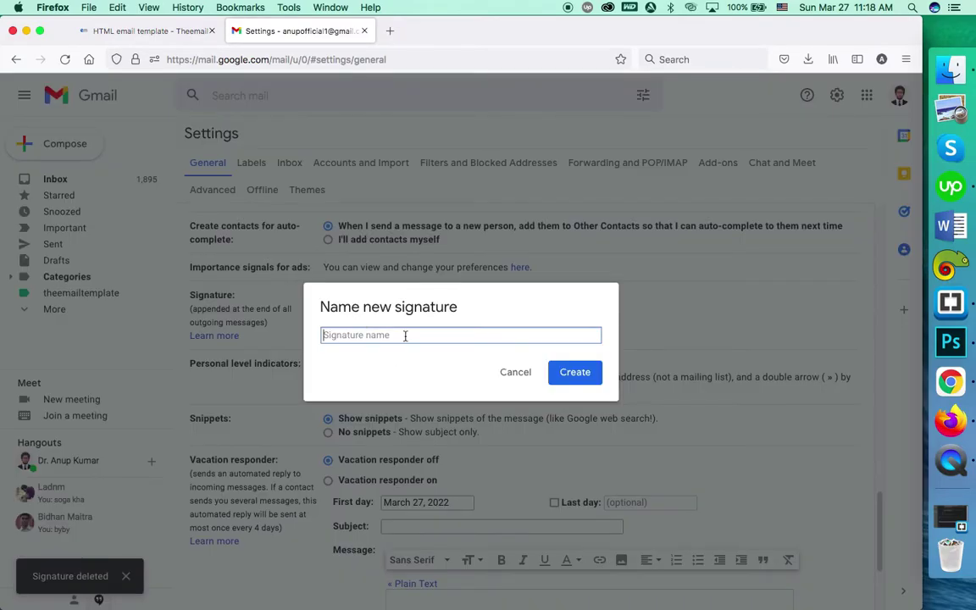
{"action": "type", "text": "Test"}
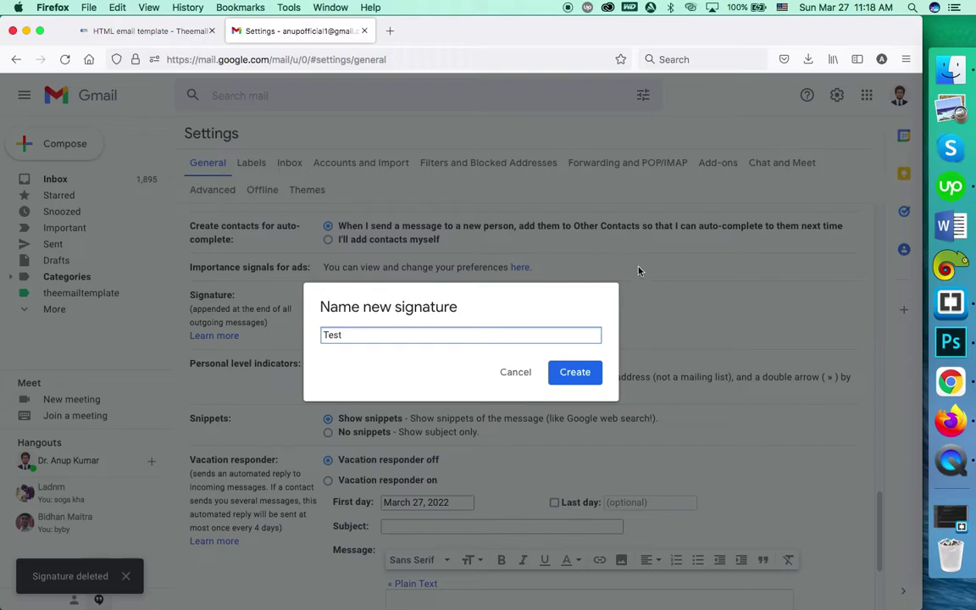
{"action": "left_click", "coordinate": [572, 372]}
{"action": "right_click", "coordinate": [559, 314]}
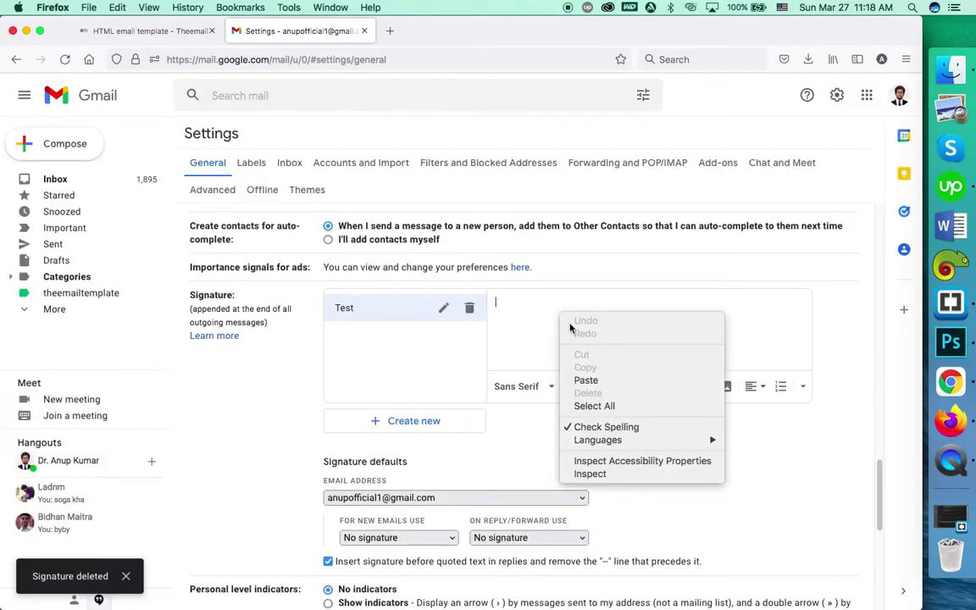
{"action": "left_click", "coordinate": [588, 379]}
{"action": "scroll", "coordinate": [718, 330], "scroll_direction": "down", "scroll_amount": 5}
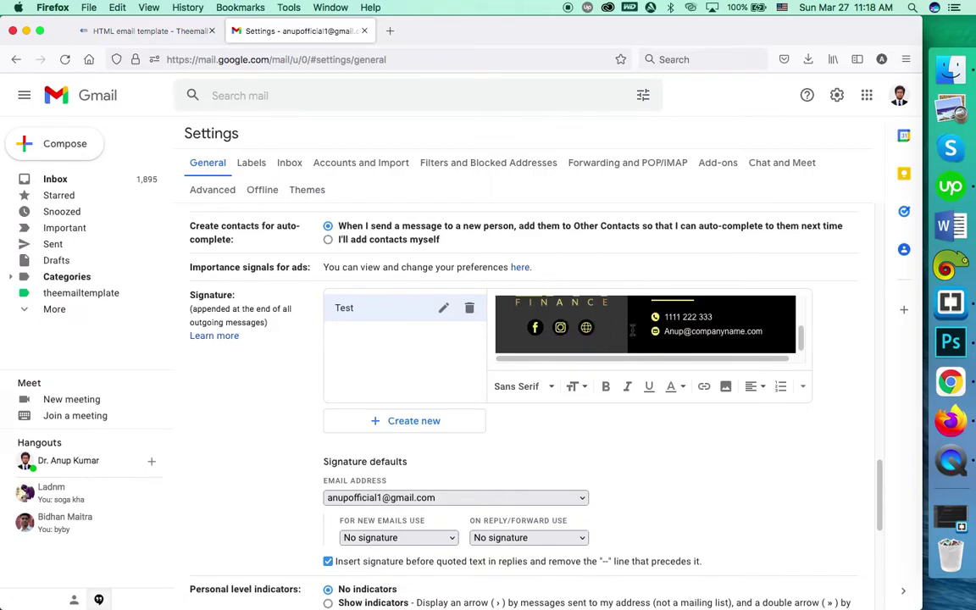
Set the "Test" signature as the default for both new emails and replies/forwards
{"action": "scroll", "coordinate": [695, 339], "scroll_direction": "down", "scroll_amount": 5}
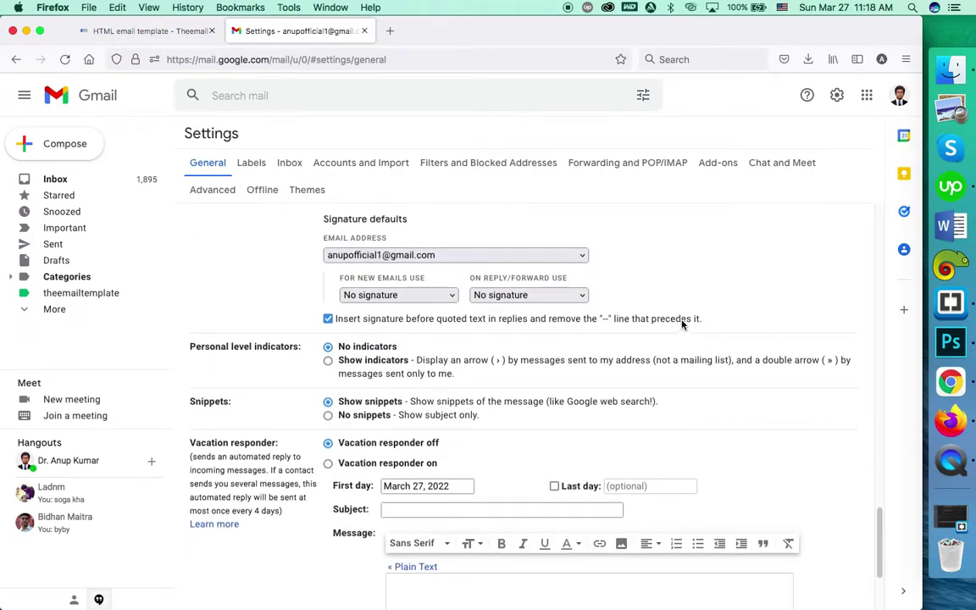
{"action": "scroll", "coordinate": [682, 324], "scroll_direction": "up", "scroll_amount": 3}
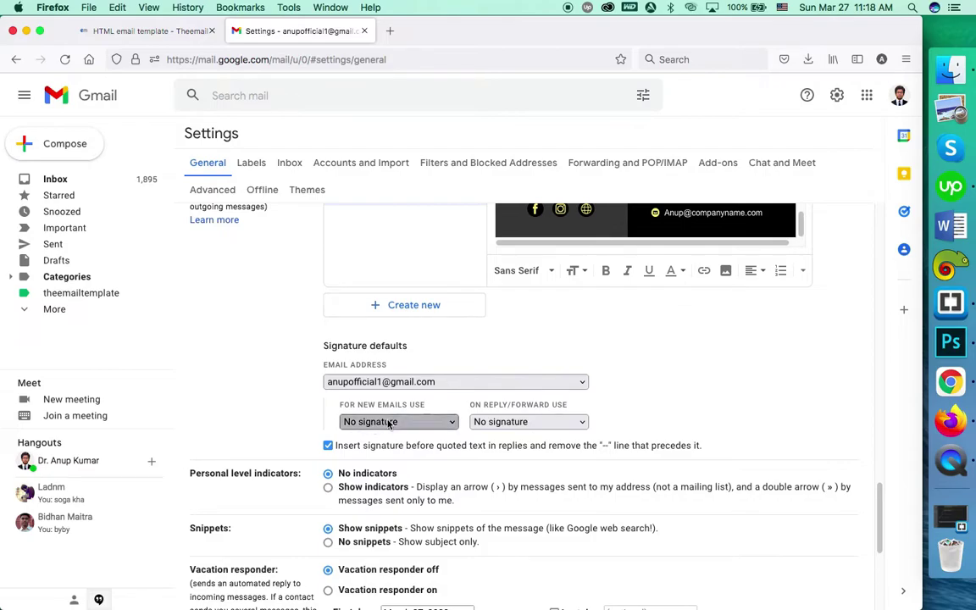
{"action": "left_click", "coordinate": [389, 422]}
{"action": "left_click", "coordinate": [371, 438]}
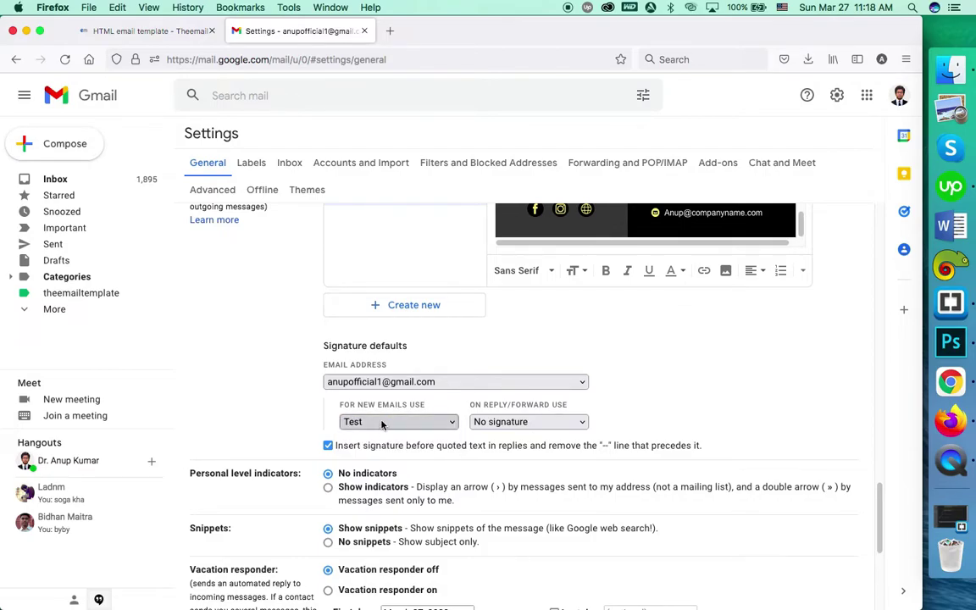
{"action": "left_click", "coordinate": [522, 422]}
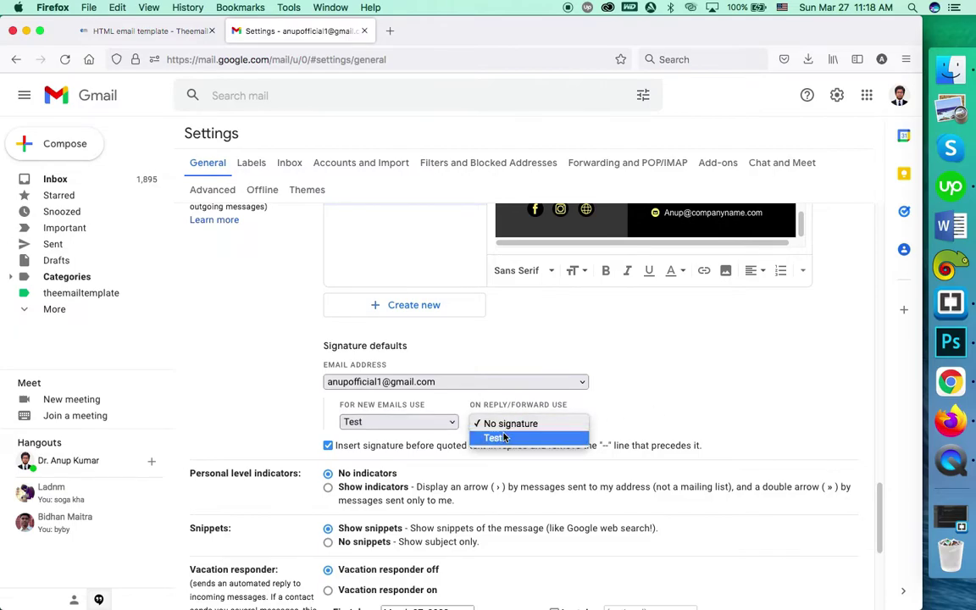
{"action": "left_click", "coordinate": [499, 438]}
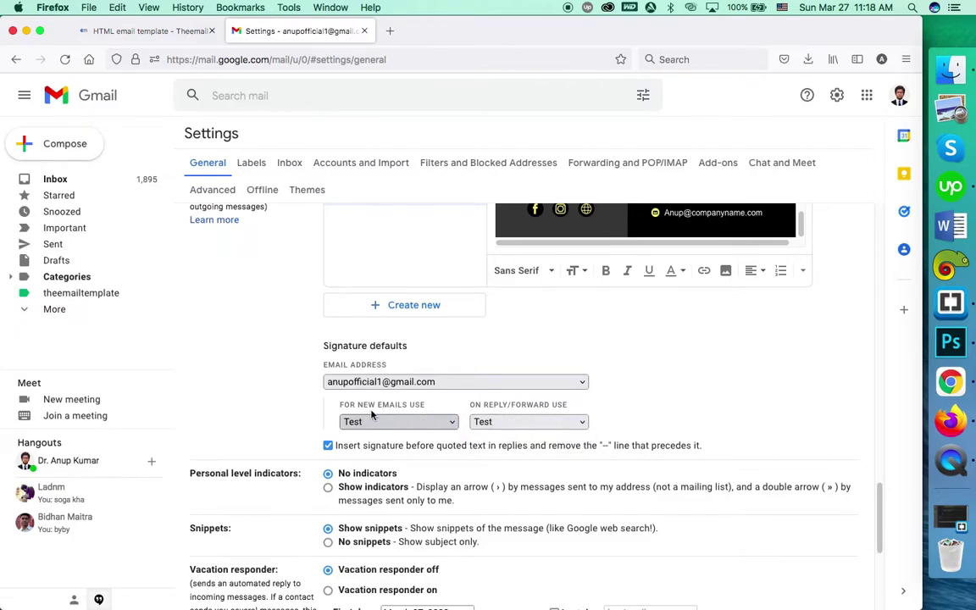
Save the settings changes and start a new email message to check the signature
{"action": "scroll", "coordinate": [691, 409], "scroll_direction": "up", "scroll_amount": 1}
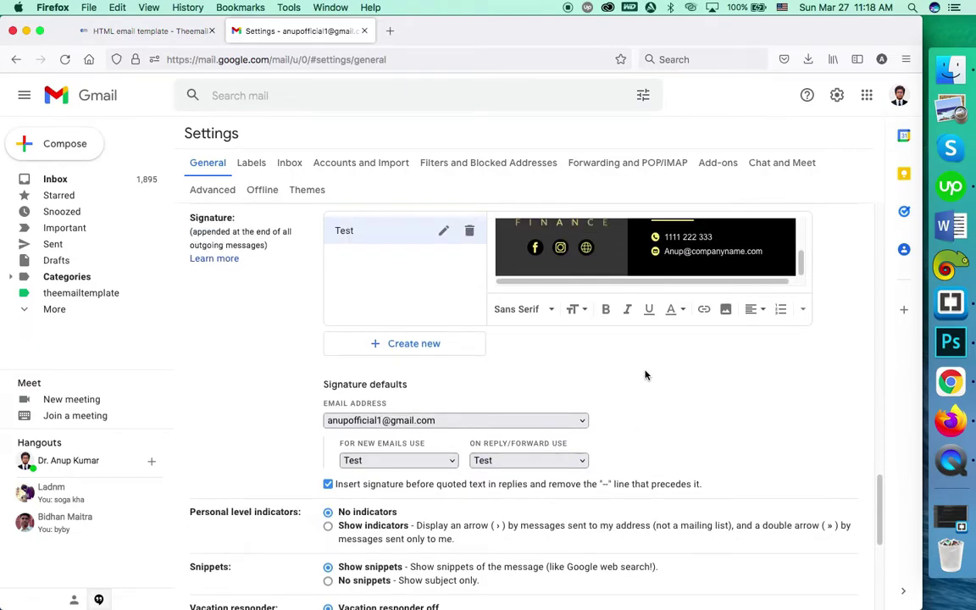
{"action": "scroll", "coordinate": [649, 433], "scroll_direction": "up", "scroll_amount": 1}
{"action": "scroll", "coordinate": [650, 433], "scroll_direction": "up", "scroll_amount": 1}
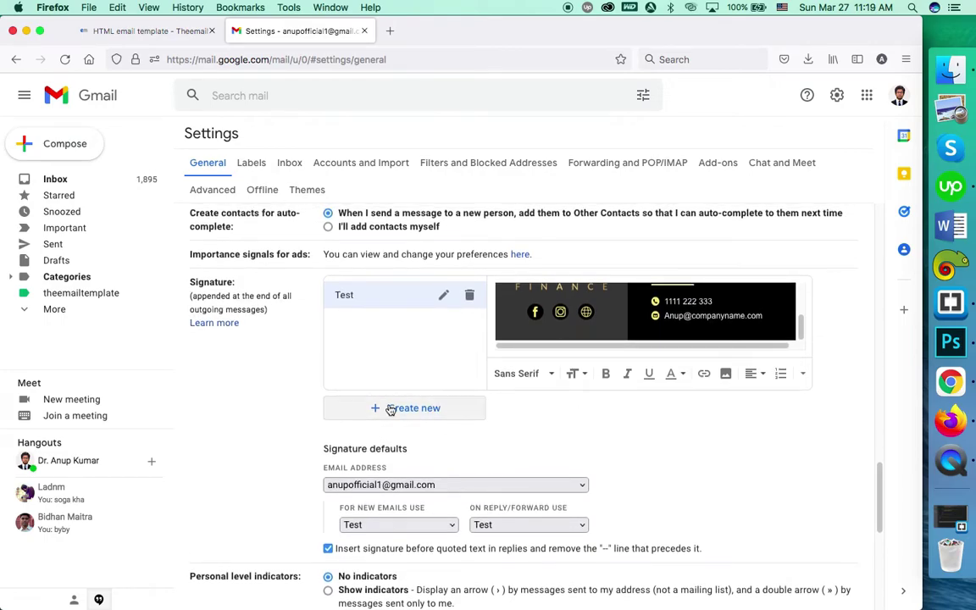
{"action": "scroll", "coordinate": [534, 425], "scroll_direction": "down", "scroll_amount": 6}
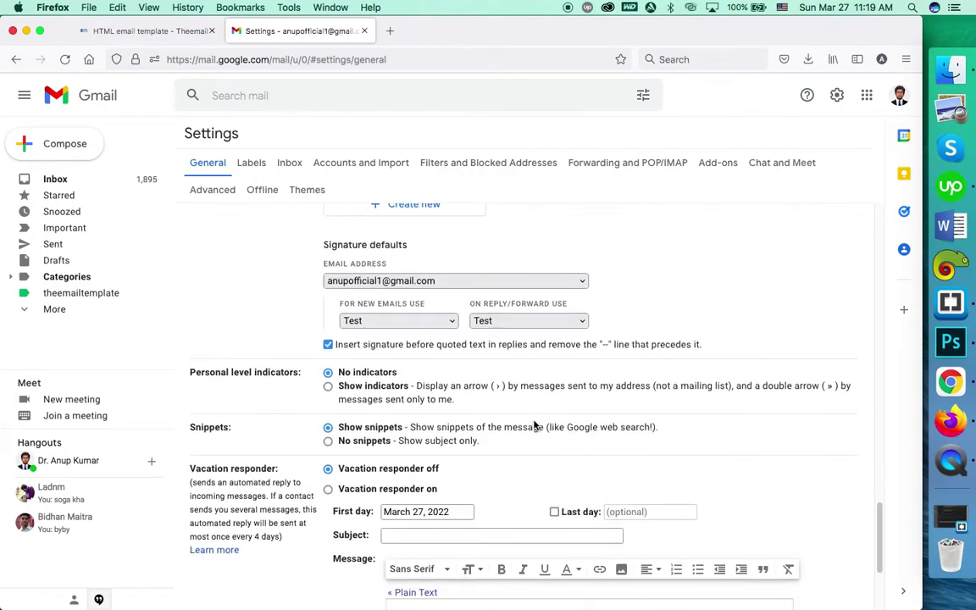
{"action": "scroll", "coordinate": [340, 507], "scroll_direction": "down", "scroll_amount": 1}
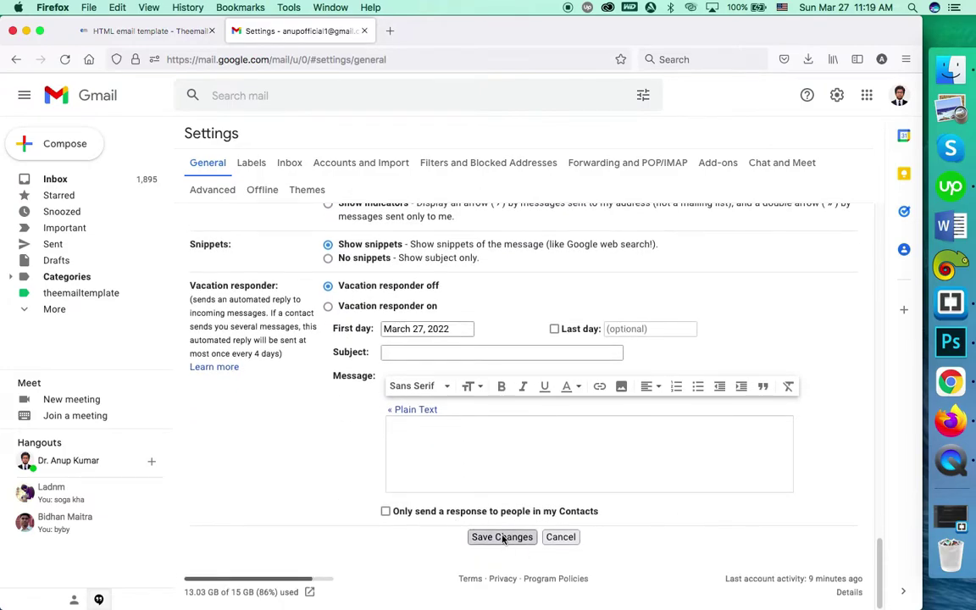
{"action": "left_click", "coordinate": [513, 537]}
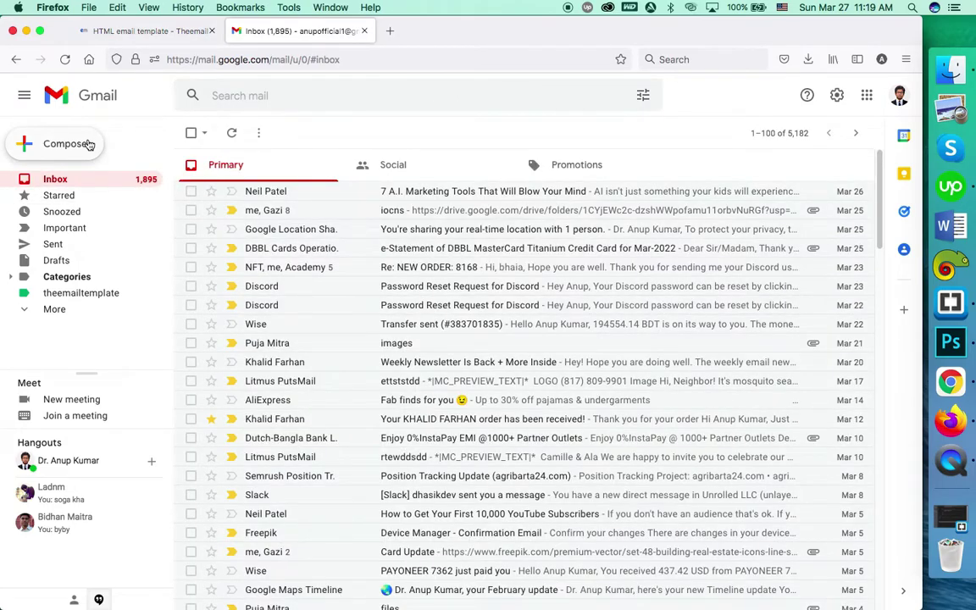
{"action": "left_click", "coordinate": [87, 145]}
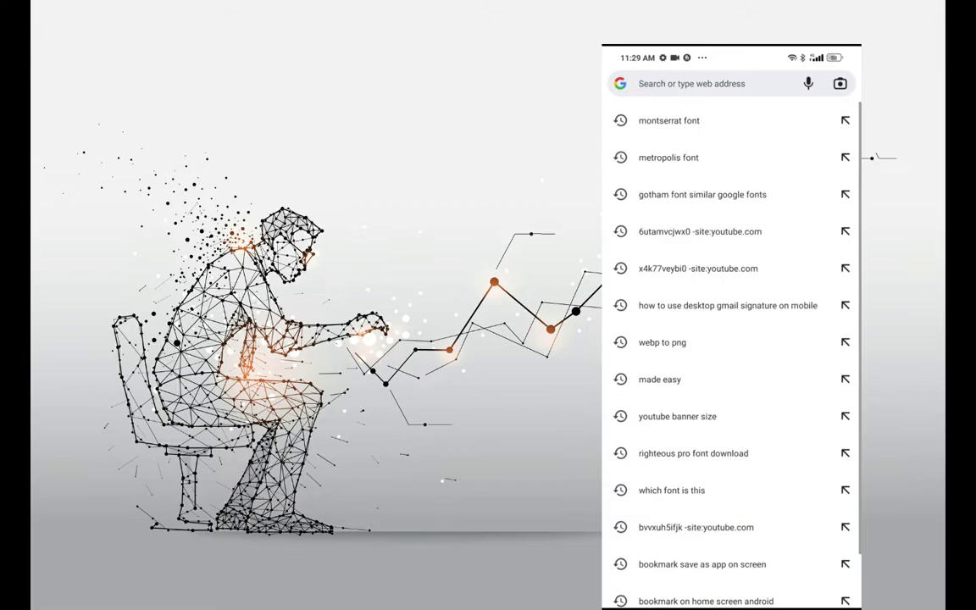
Switch to the phone's browser, open gmail.com, and turn off Mobile Signature in its settings, applying the change
{"action": "type", "text": "gmai"}
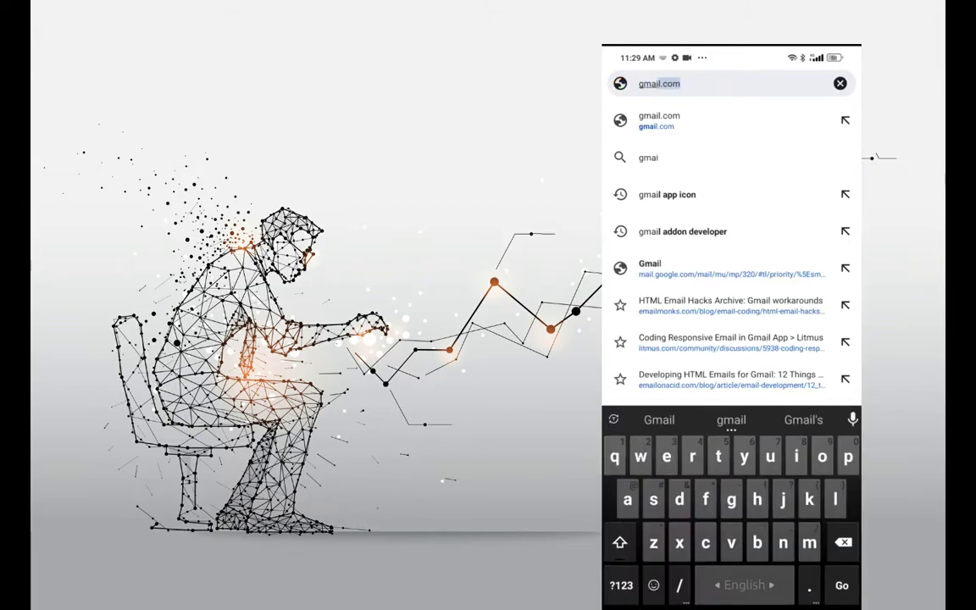
{"action": "key", "text": "Return"}
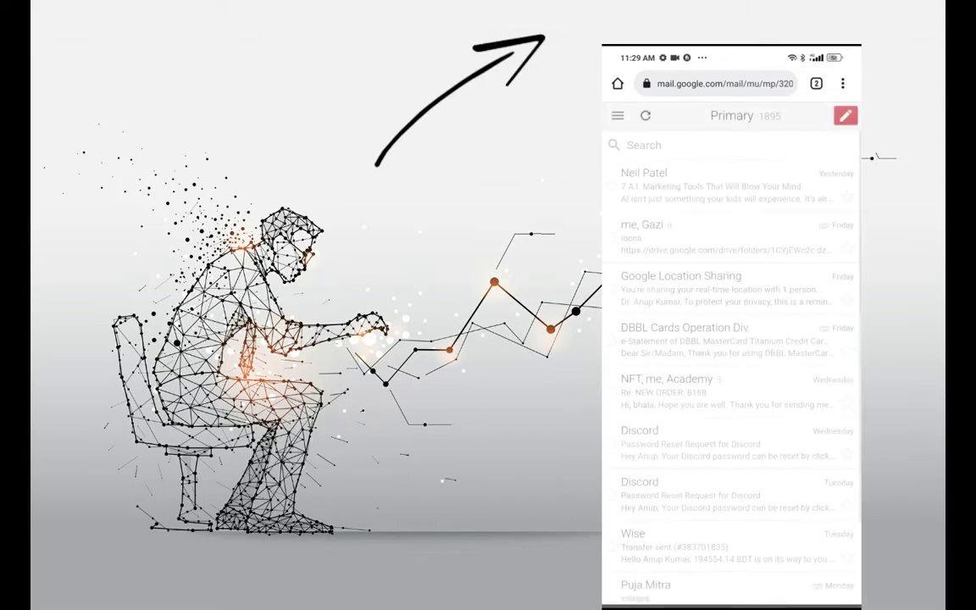
{"action": "left_click", "coordinate": [618, 116]}
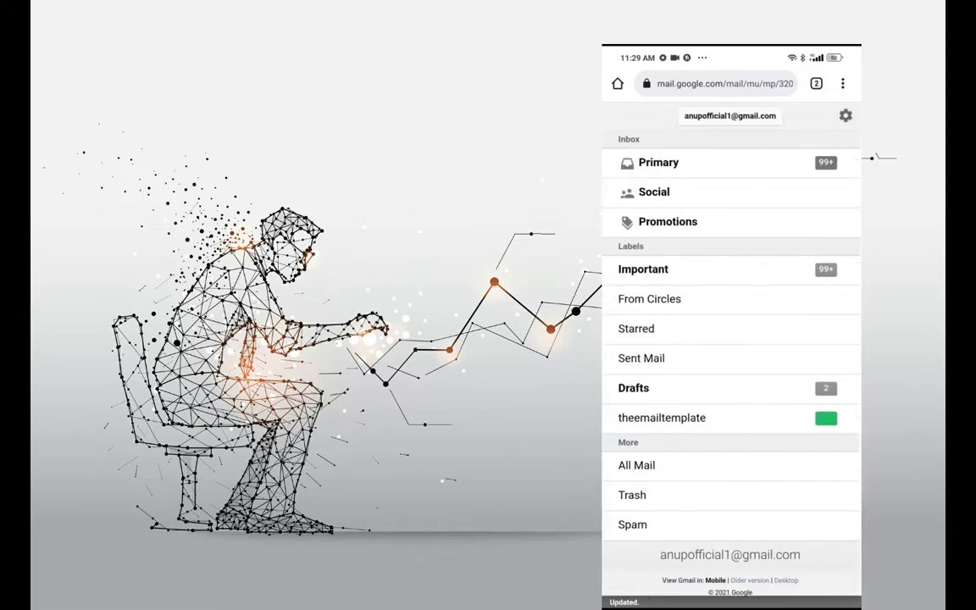
{"action": "left_click", "coordinate": [845, 116]}
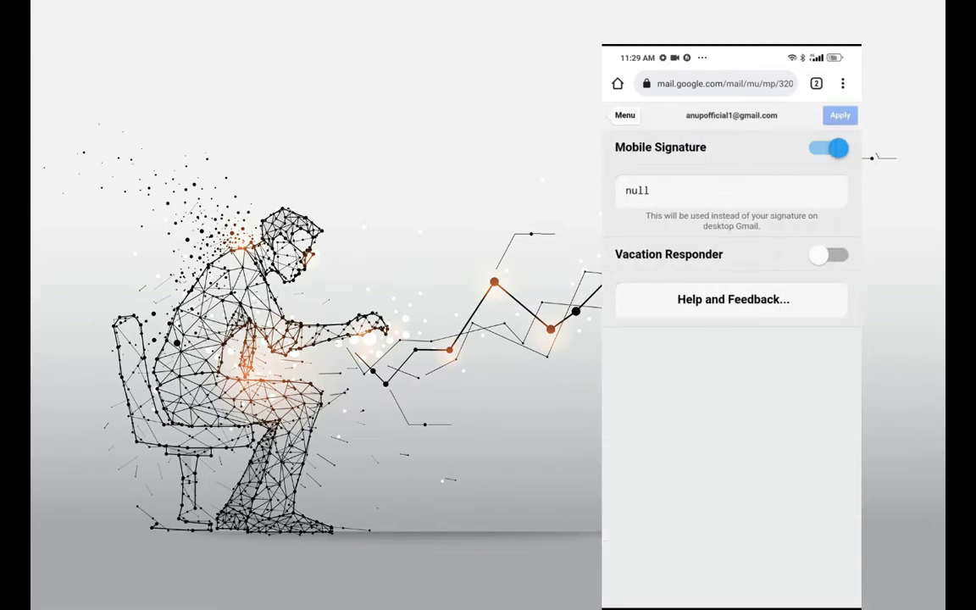
{"action": "left_click", "coordinate": [829, 148]}
{"action": "left_click", "coordinate": [840, 115]}
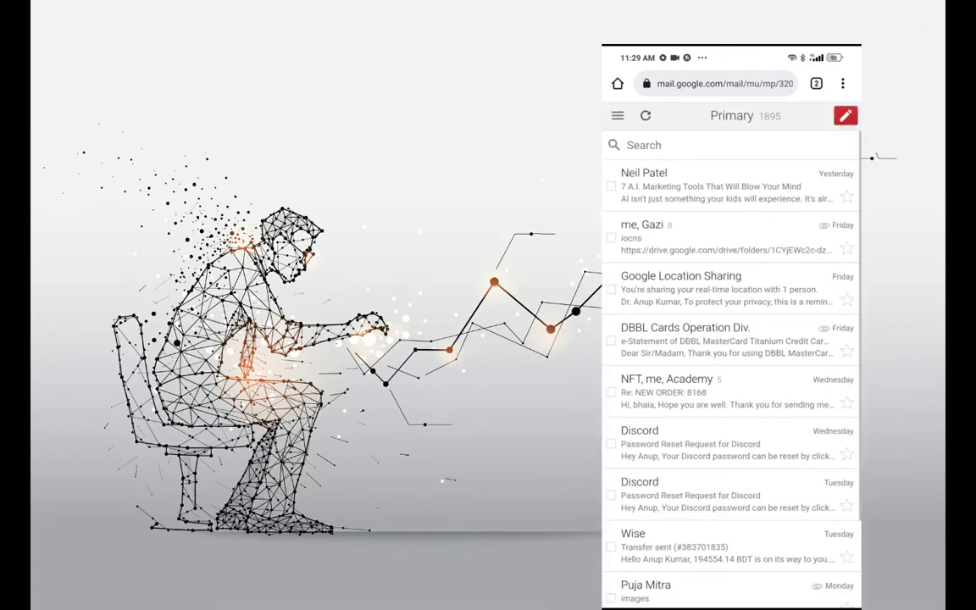
Compose a new email in mobile Gmail addressed to the account's own address, with the subject "Test"
{"action": "left_click", "coordinate": [846, 115]}
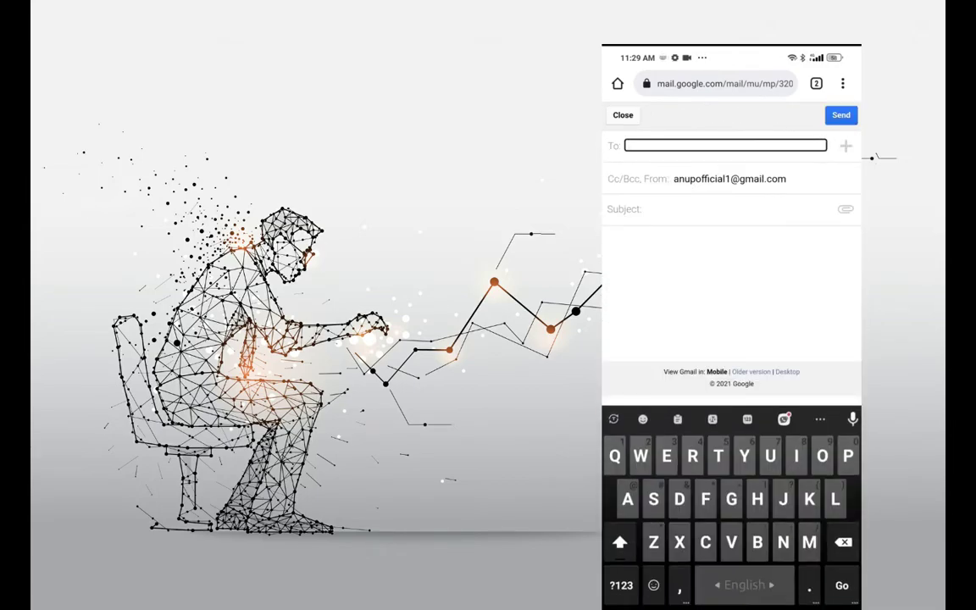
{"action": "type", "text": "An"}
{"action": "left_click", "coordinate": [689, 181]}
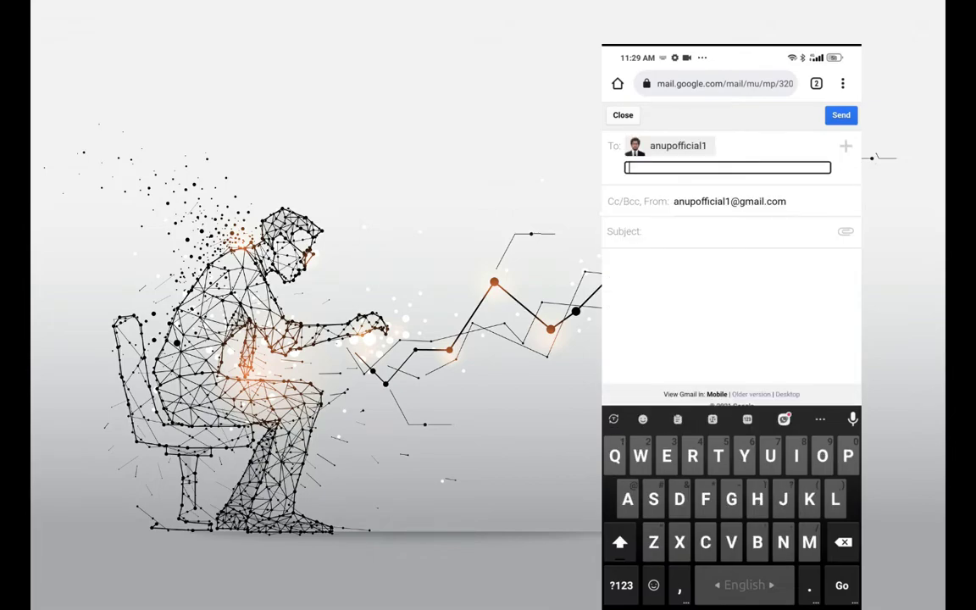
{"action": "left_click", "coordinate": [735, 232]}
{"action": "type", "text": "Test"}
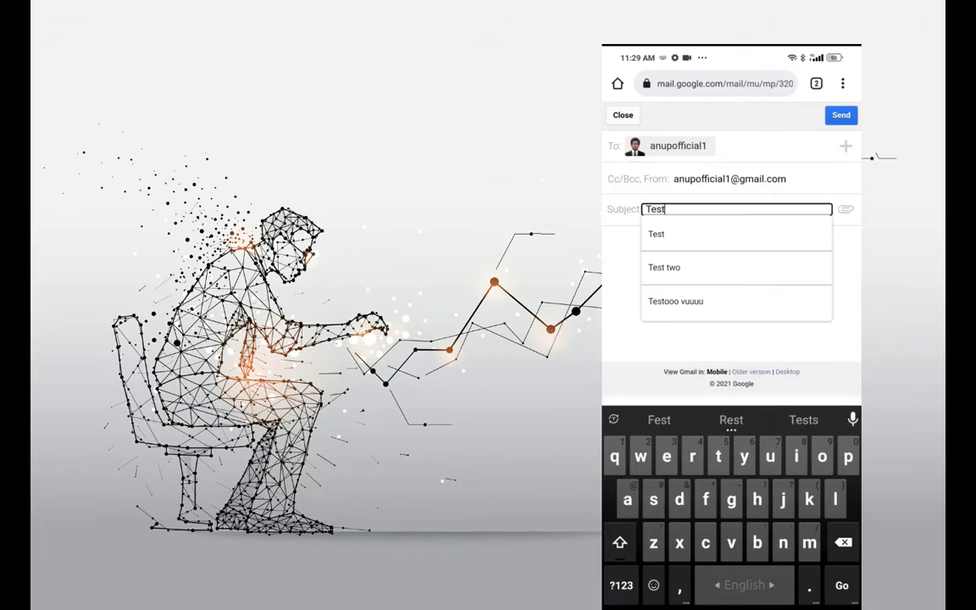
Complete the subject as "Test", write "Test mail" in the message body, and send the email
{"action": "left_click", "coordinate": [657, 234]}
{"action": "left_click", "coordinate": [731, 292]}
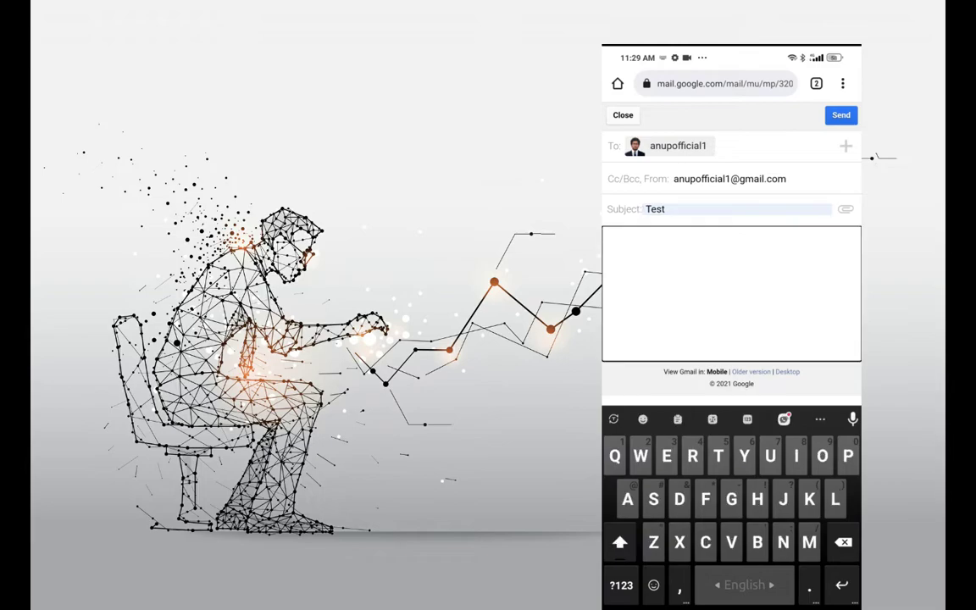
{"action": "type", "text": "Test ma"}
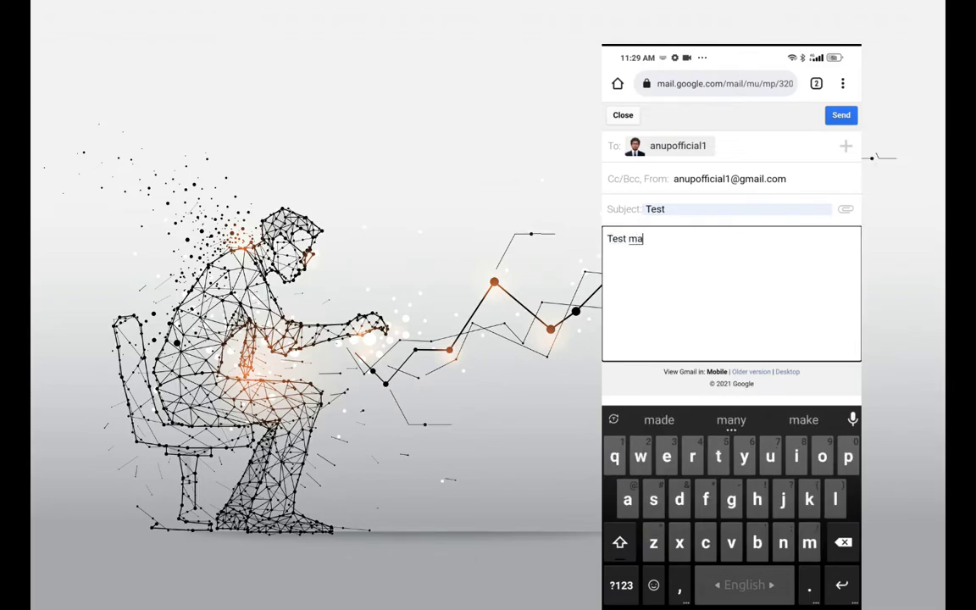
{"action": "type", "text": "il"}
{"action": "left_click", "coordinate": [841, 115]}
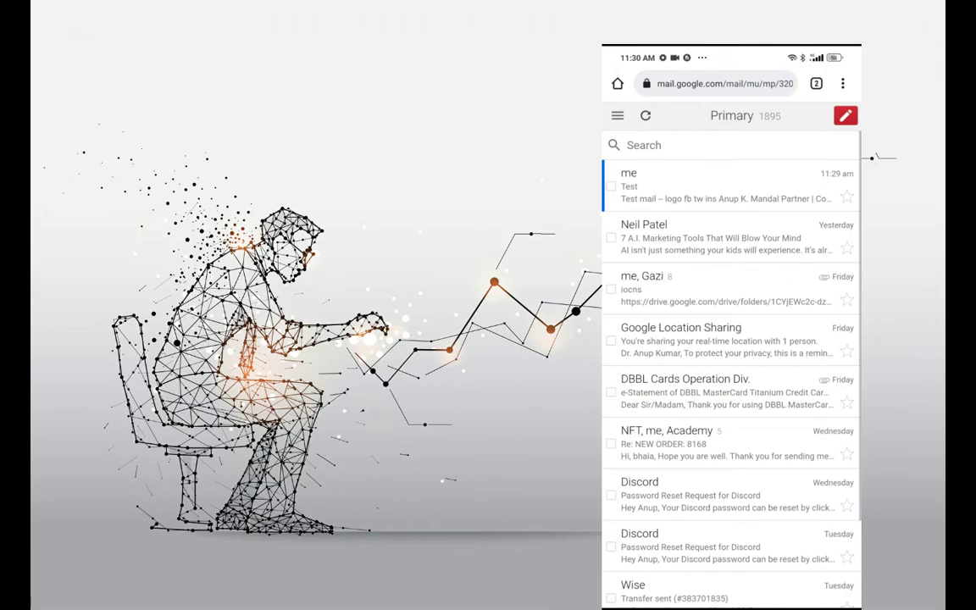
Add the mobile Gmail page to the phone's home screen as a shortcut and leave the browser for the home screen
{"action": "left_click", "coordinate": [842, 84]}
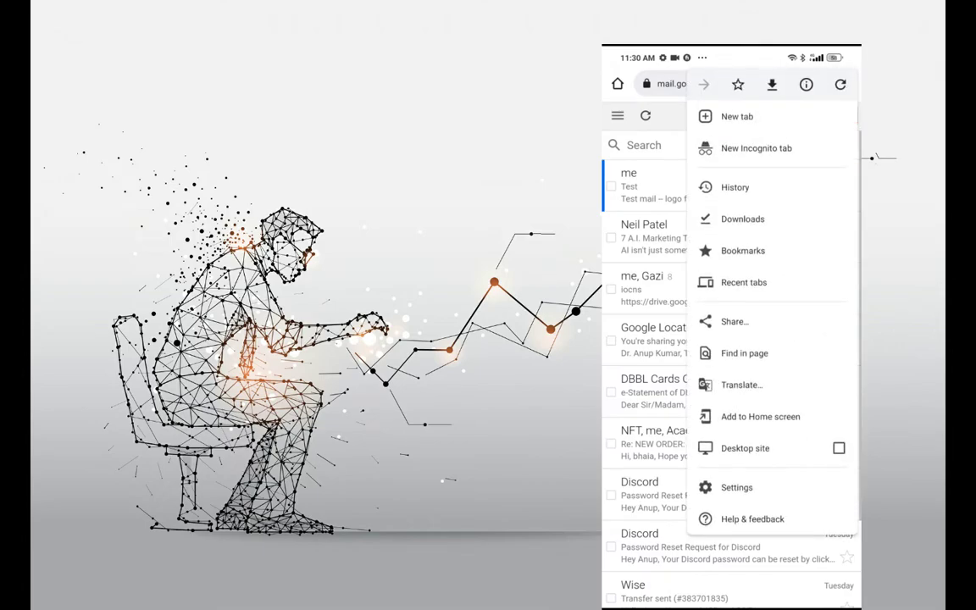
{"action": "left_click", "coordinate": [760, 416]}
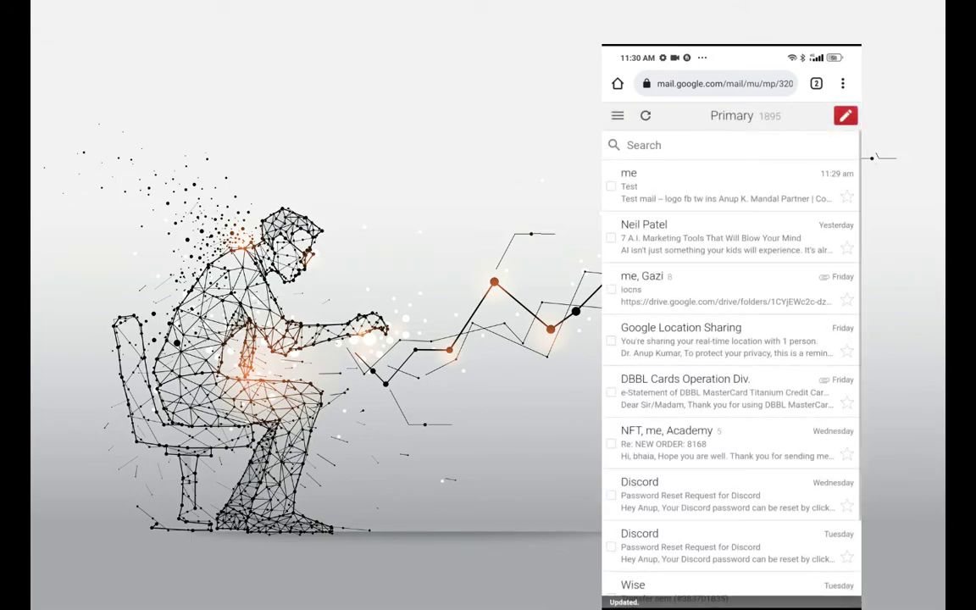
{"action": "scroll", "coordinate": [731, 365], "scroll_direction": "down", "scroll_amount": 15}
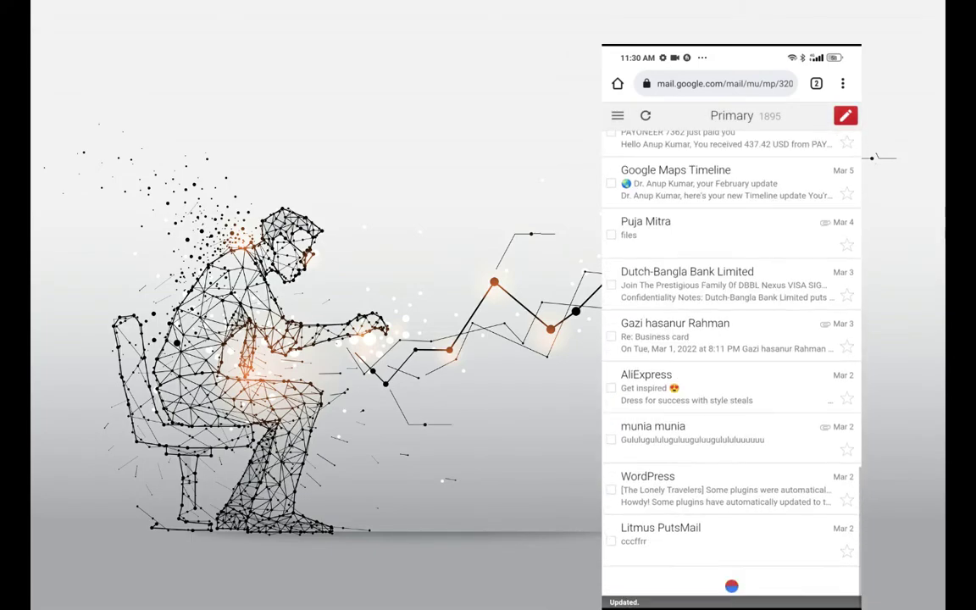
{"action": "key", "text": "Home"}
{"action": "left_click", "coordinate": [683, 329]}
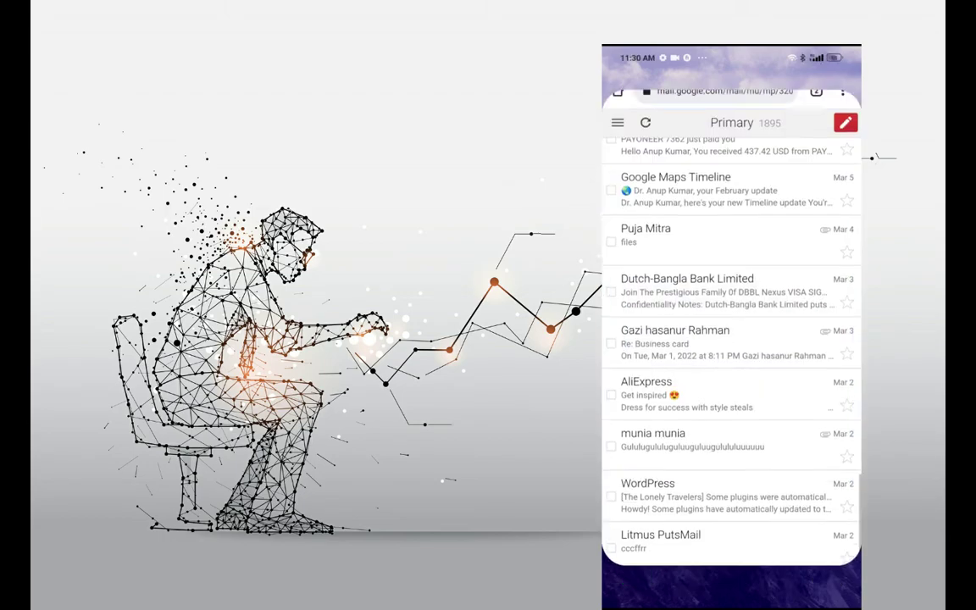